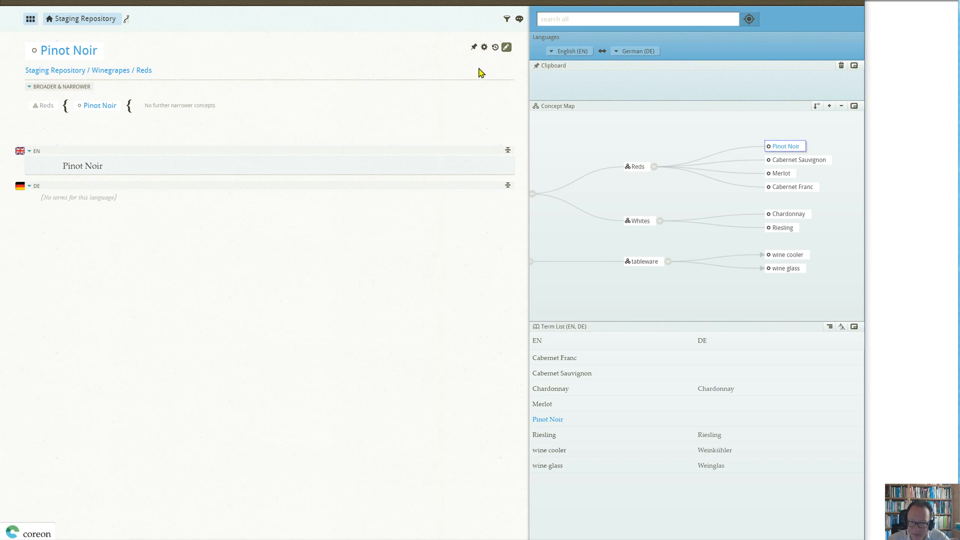
Change the English term of the Pinot Noir concept to "Pinot noir" with a lowercase n and save it.
left_click(509, 51)
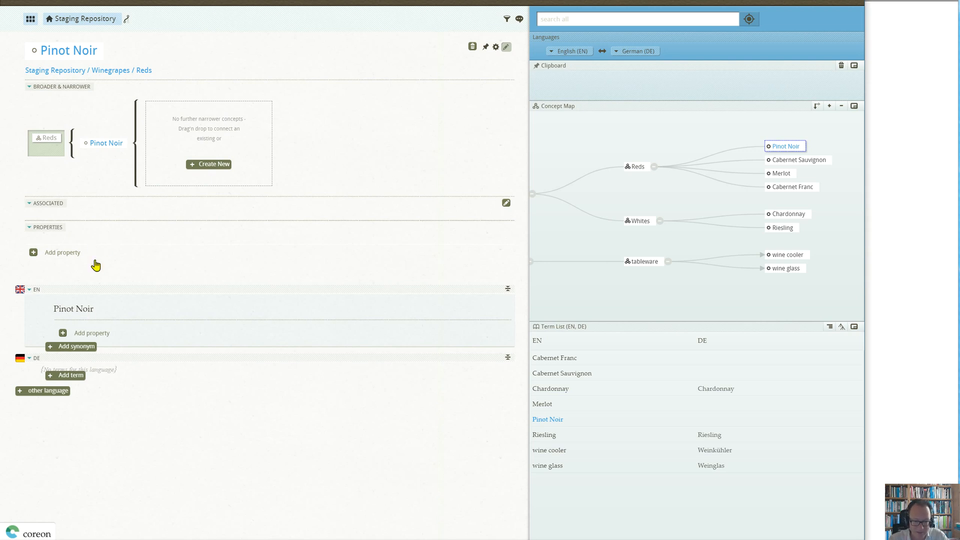
left_click(85, 305)
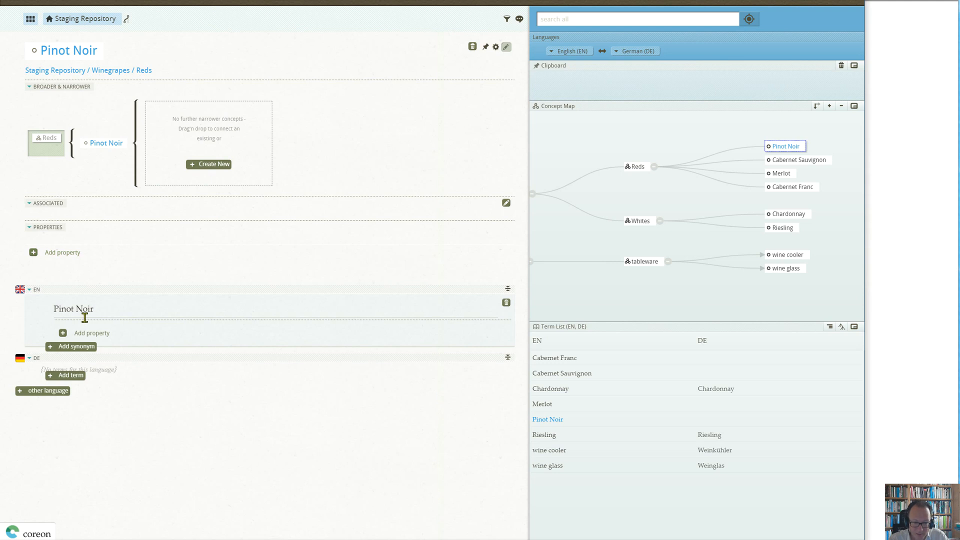
left_click(92, 318)
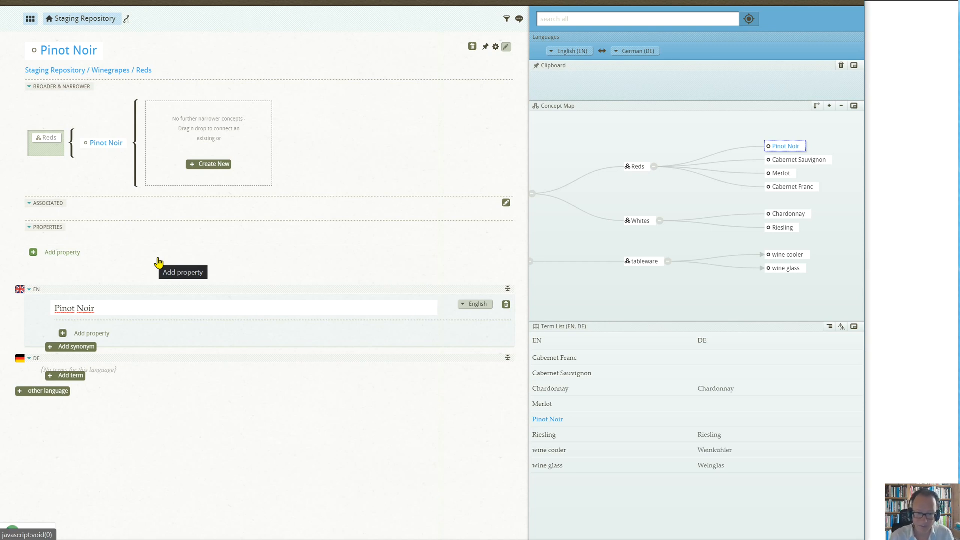
key("BackSpace")
type("n")
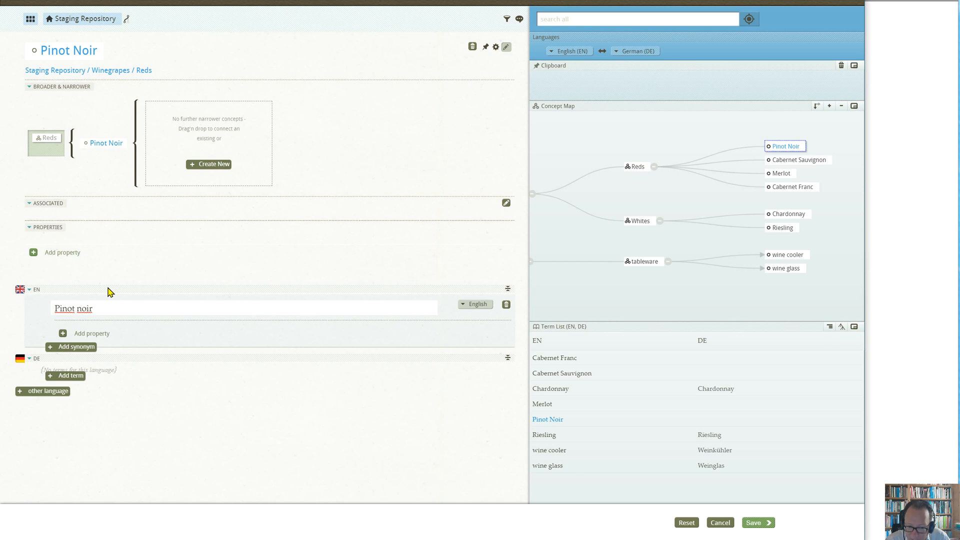
left_click(757, 523)
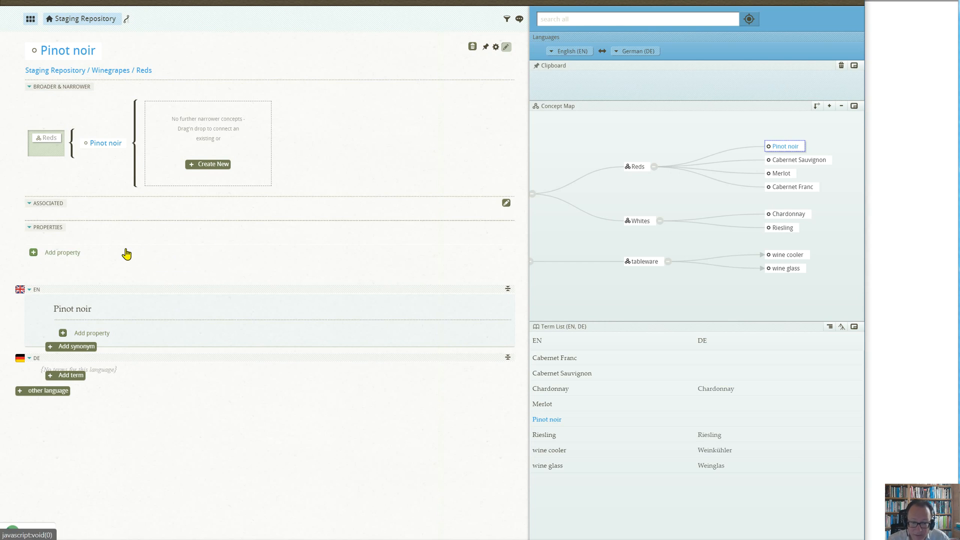
Add the German term "Spätburgunder" to the Pinot noir concept and save it.
left_click(78, 380)
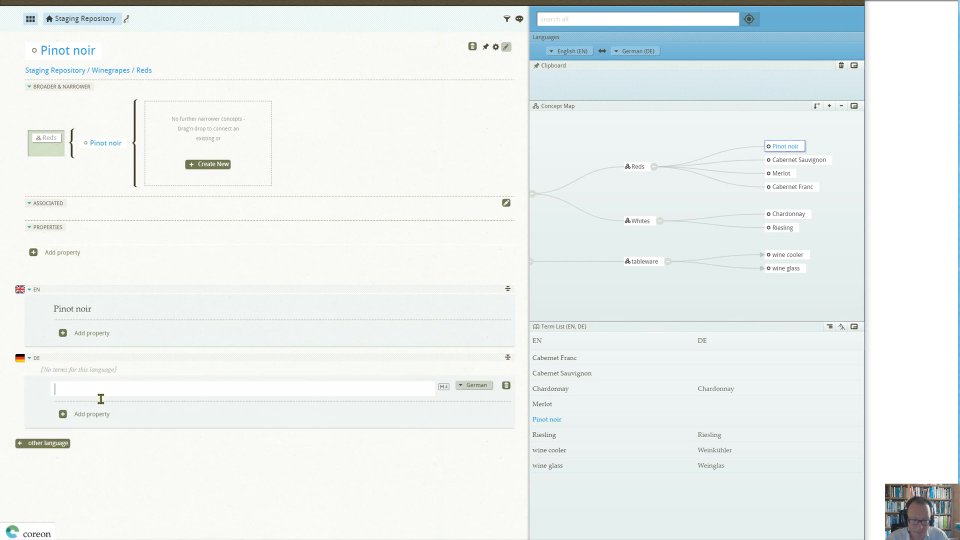
type("S")
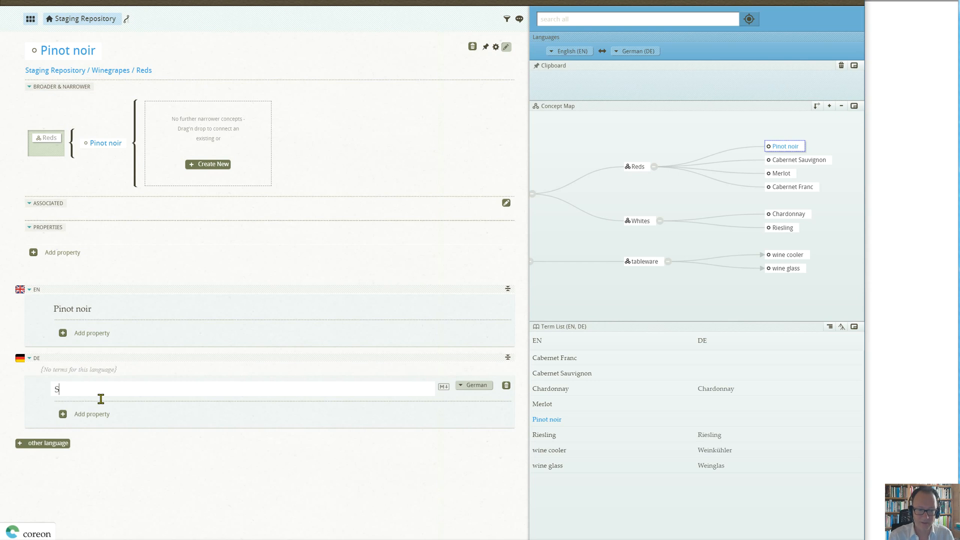
type("p")
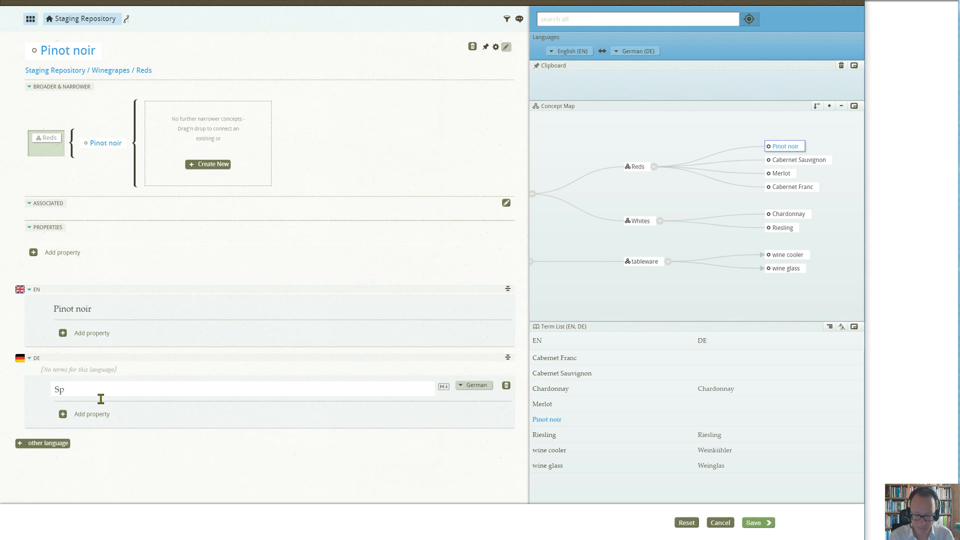
type("ätburgunder")
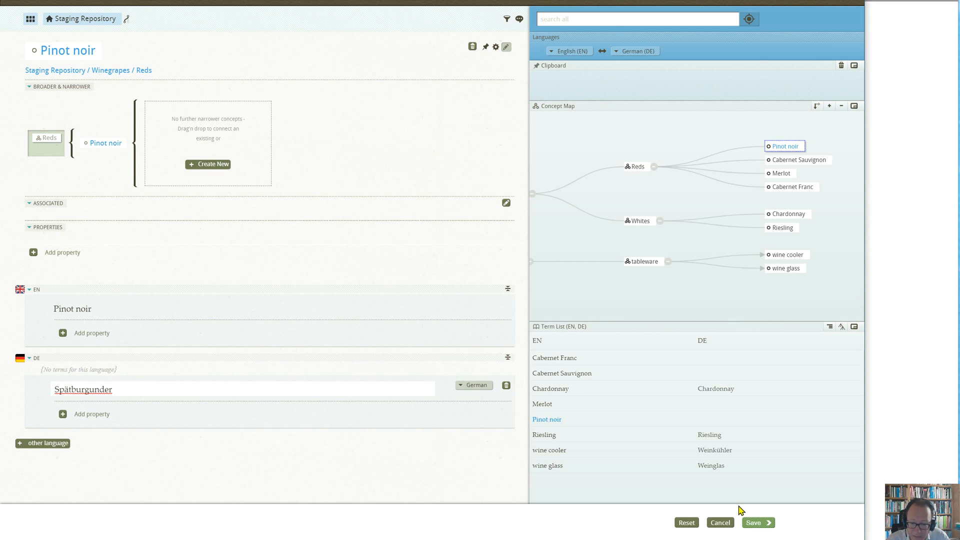
left_click(757, 526)
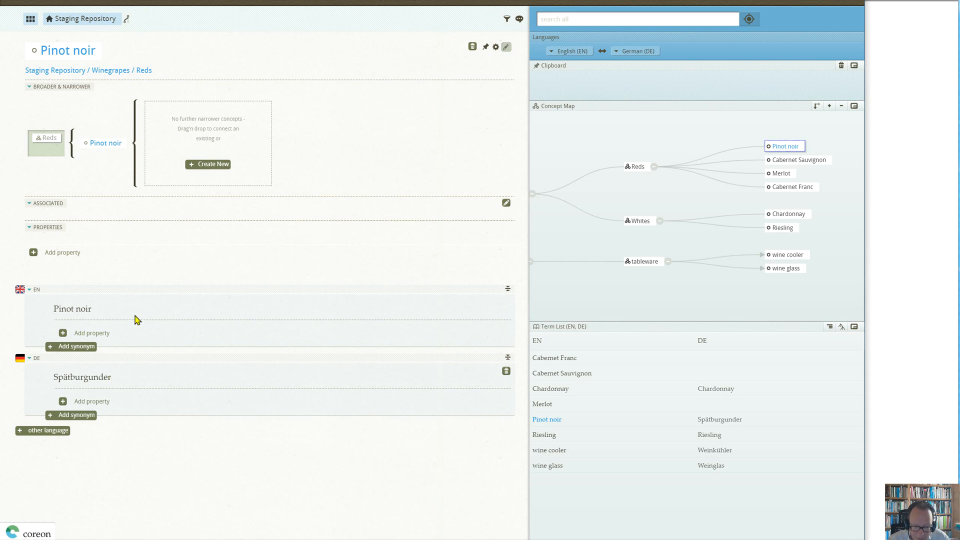
Add "Blauburgunder" as a German synonym of Spätburgunder.
left_click(94, 420)
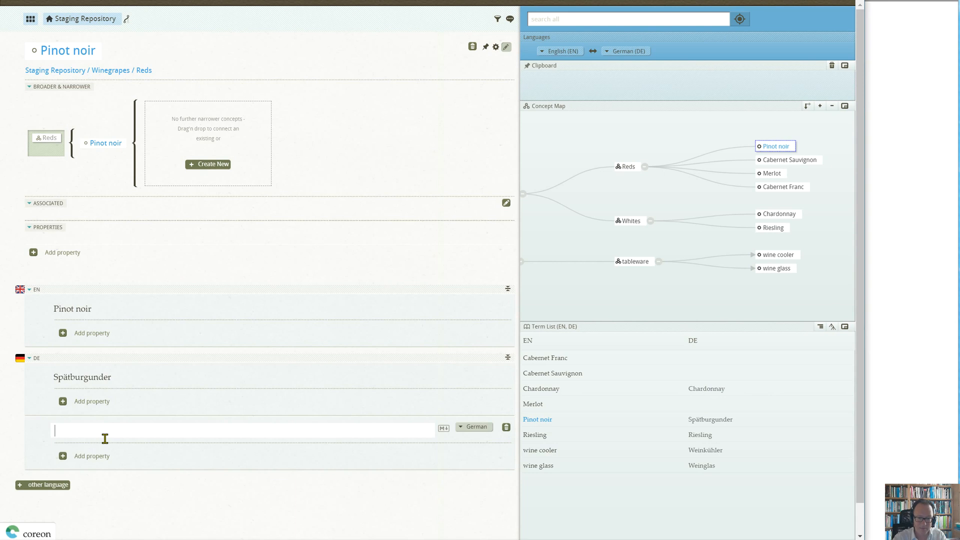
type("Blaub")
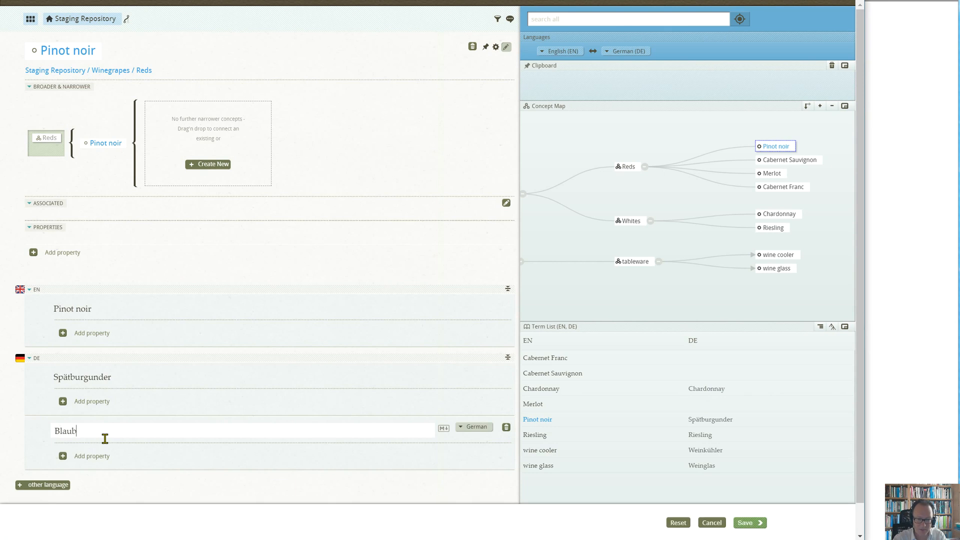
type("urgunder")
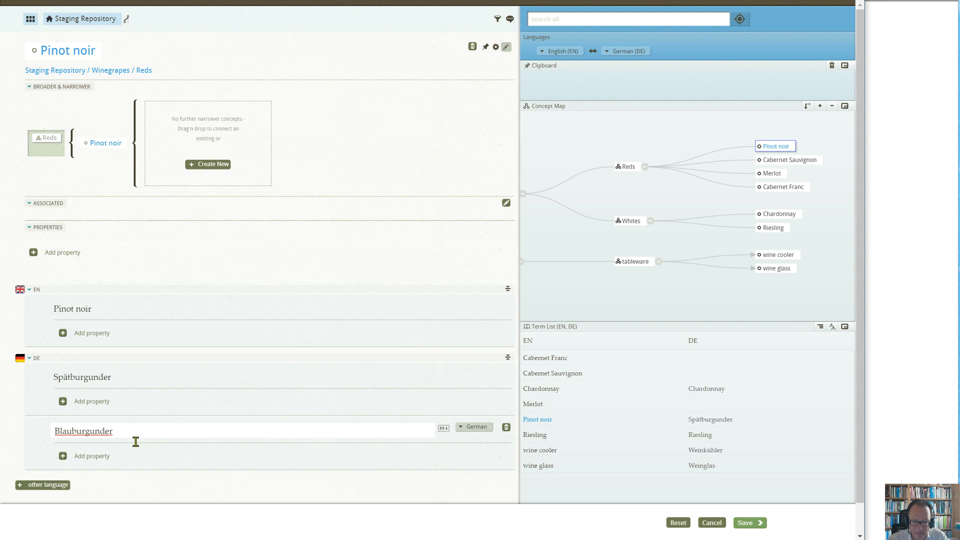
Give the term Blauburgunder a Region property set to Switzerland and save the concept.
scroll(146, 444, "down", 1)
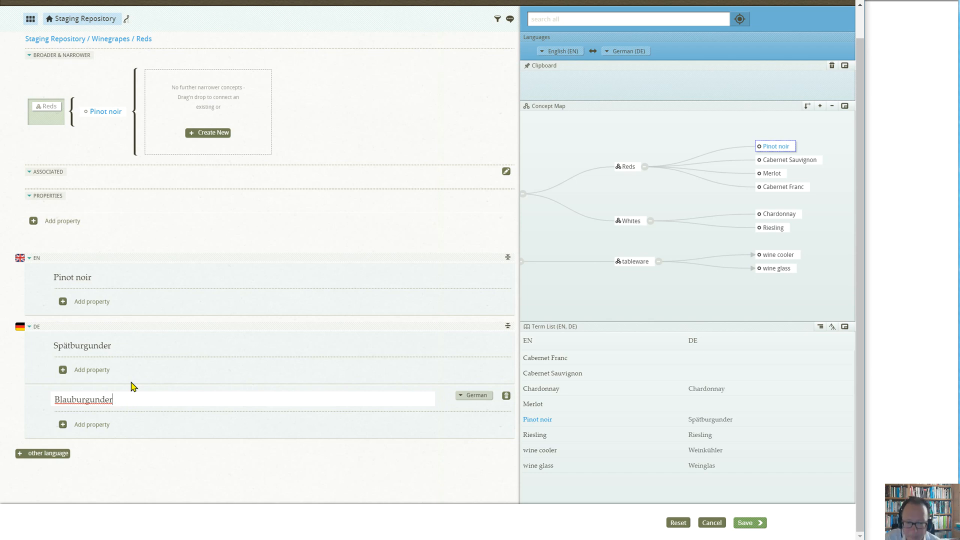
left_click(95, 426)
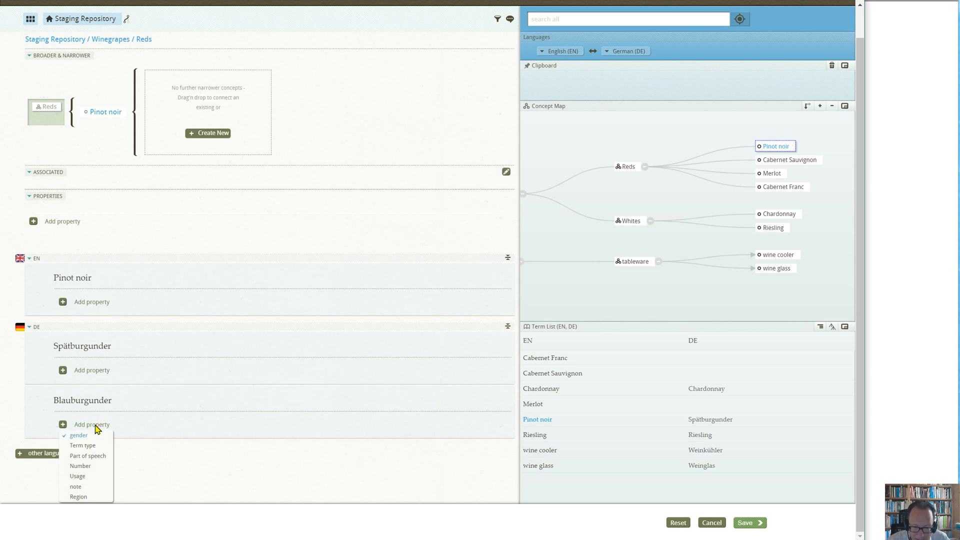
left_click(93, 499)
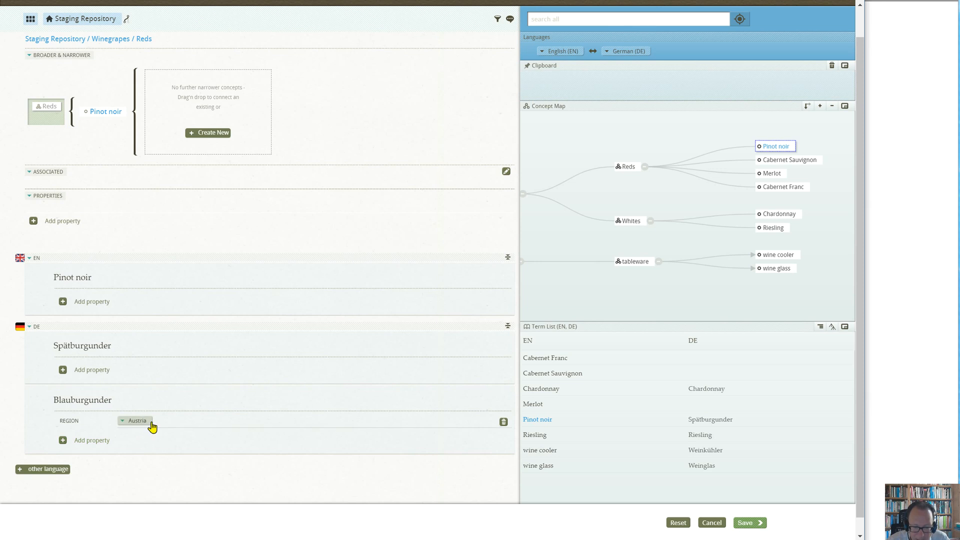
left_click(151, 424)
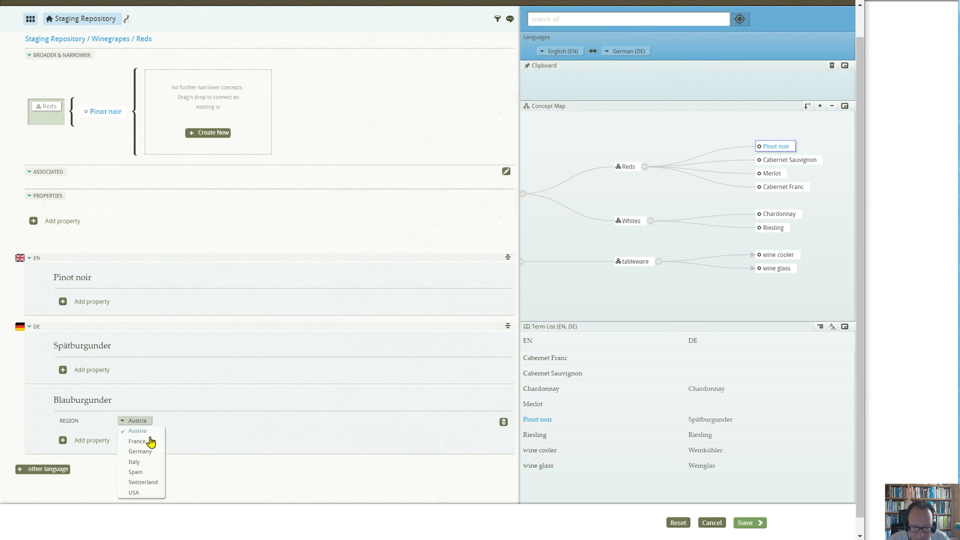
left_click(154, 483)
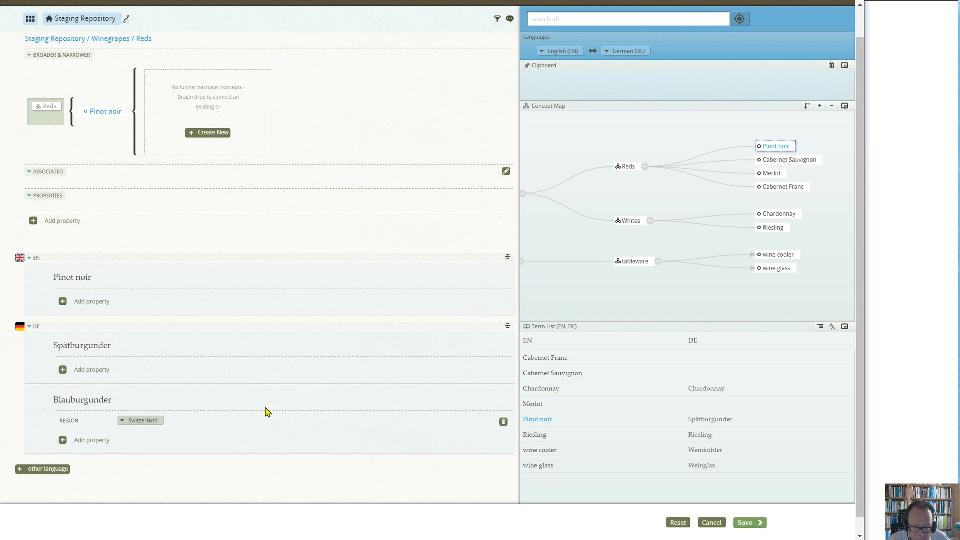
left_click(748, 522)
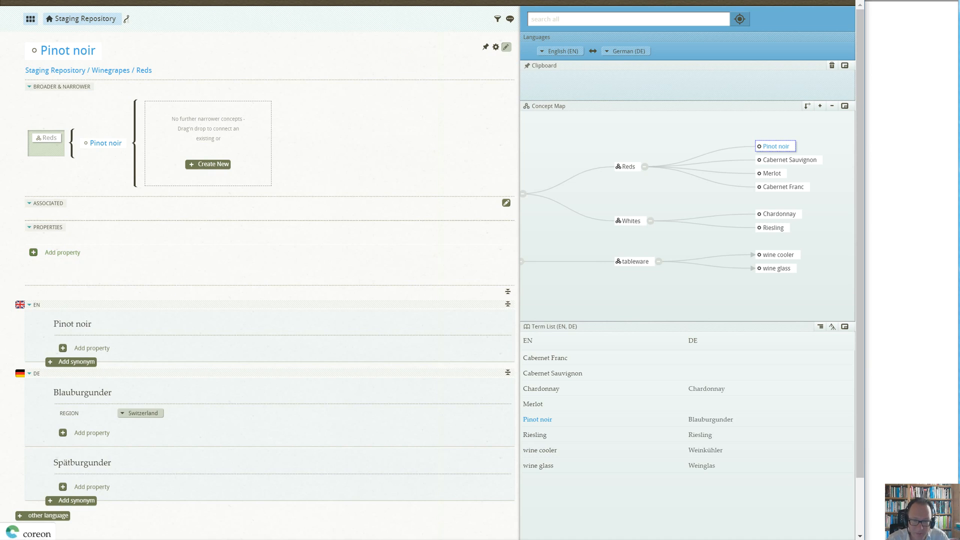
Switch to the Wikipedia article on Pinot noir and copy its opening paragraph, without the footnote mark.
key("ctrl+Tab")
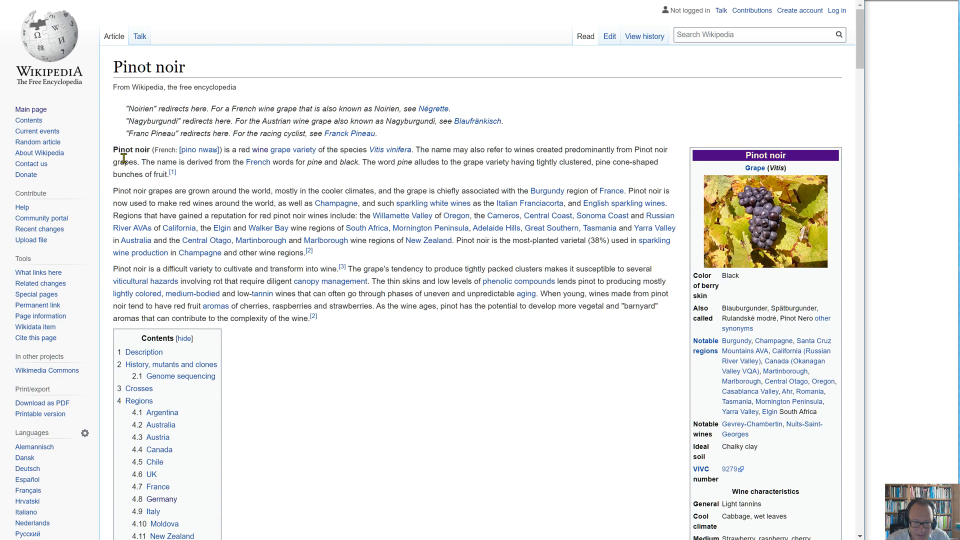
left_click_drag(114, 148, 176, 181)
key("ctrl+c")
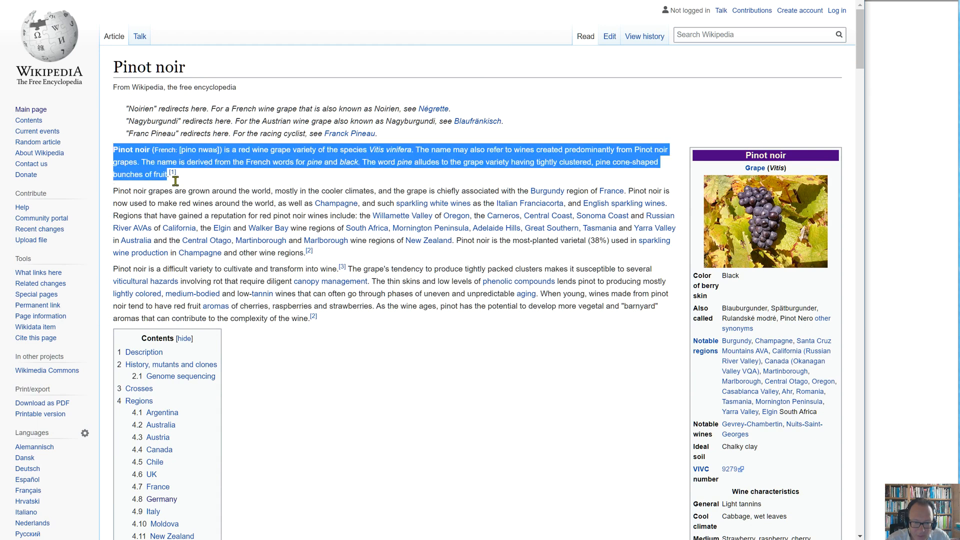
right_click(145, 171)
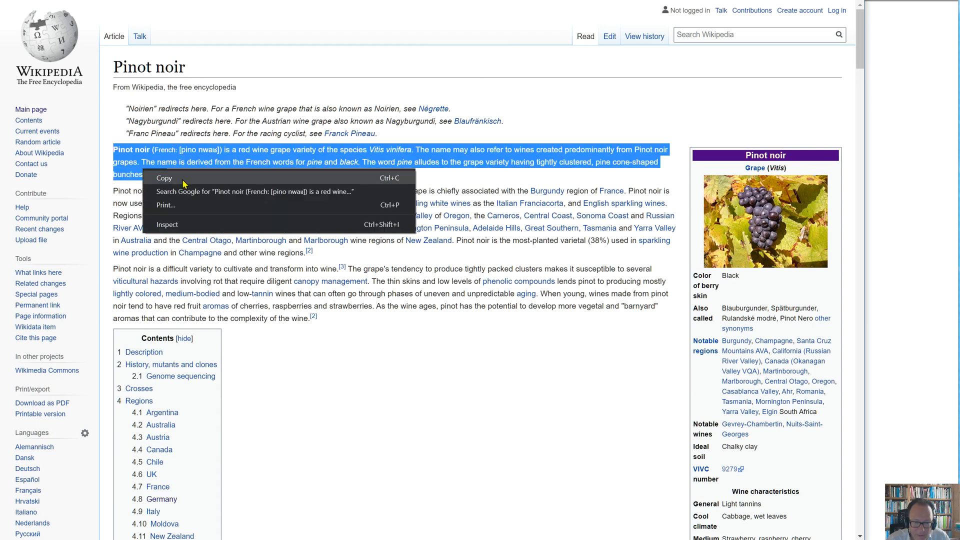
left_click(183, 181)
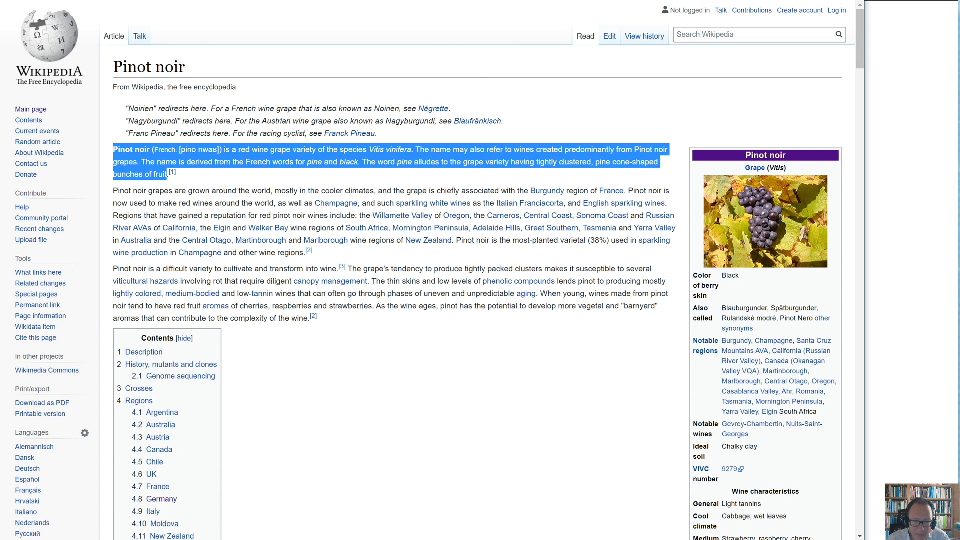
Return to Coreon and add a Definition property to the Pinot noir concept, containing the copied Wikipedia paragraph.
key("ctrl+Tab")
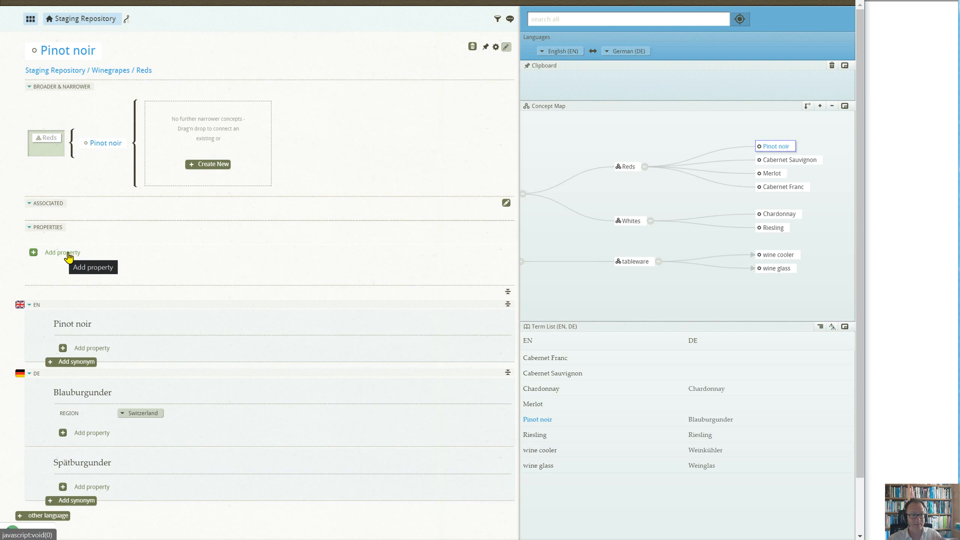
left_click(67, 256)
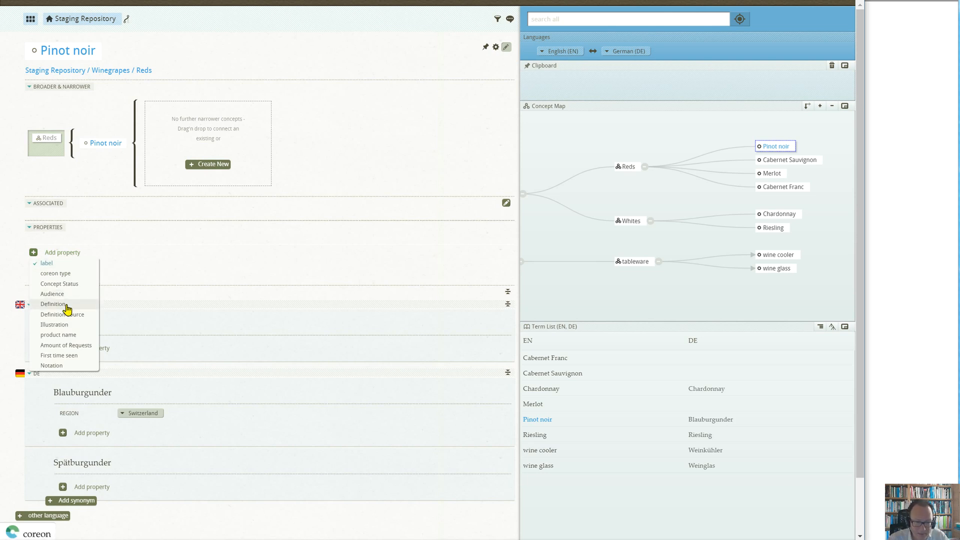
left_click(67, 306)
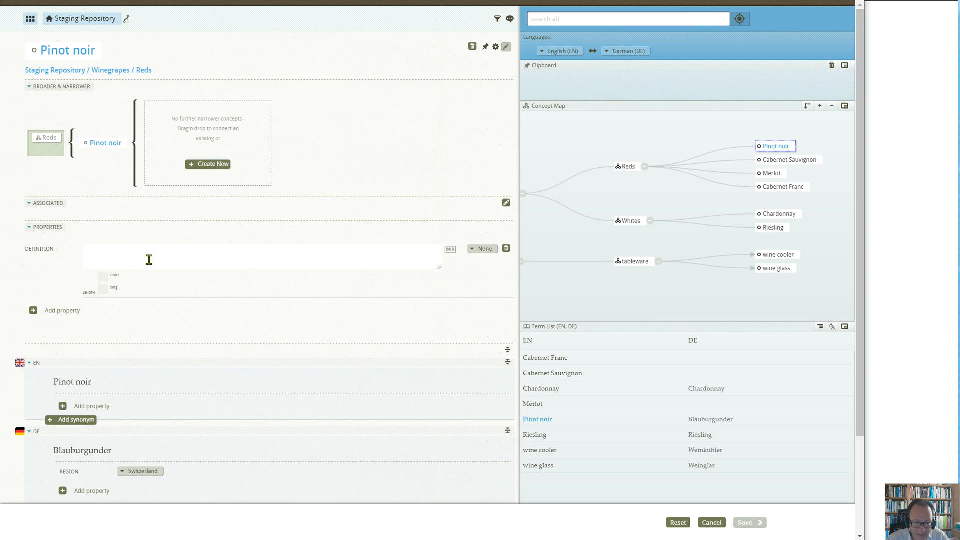
key("ctrl+v")
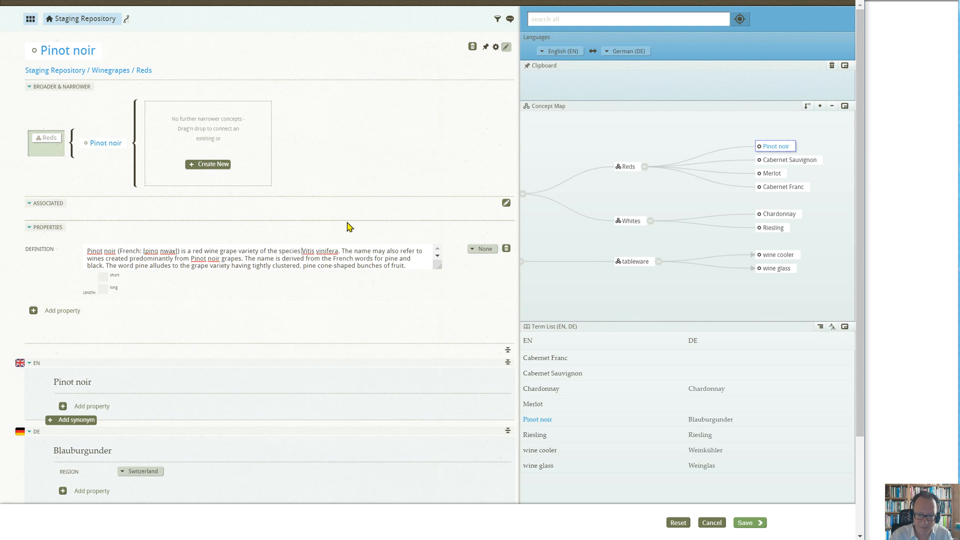
Italicize "Vitis vinifera" in the definition by enclosing it in Markdown underscores, and save the definition.
type("_")
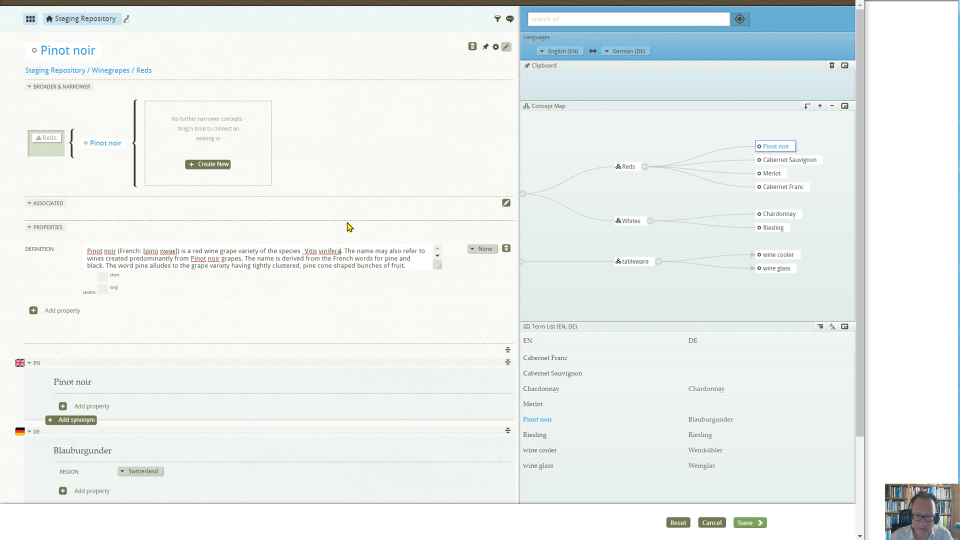
type("_")
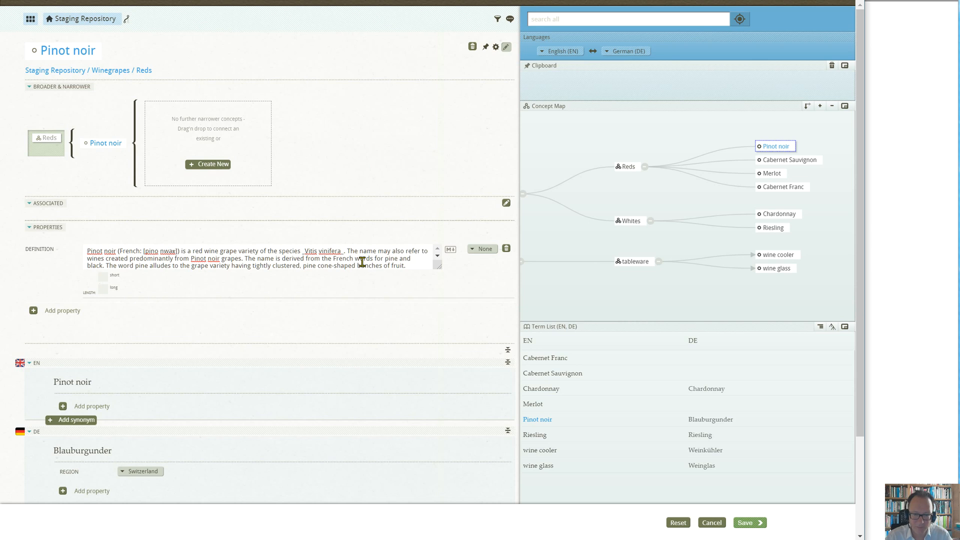
left_click(756, 522)
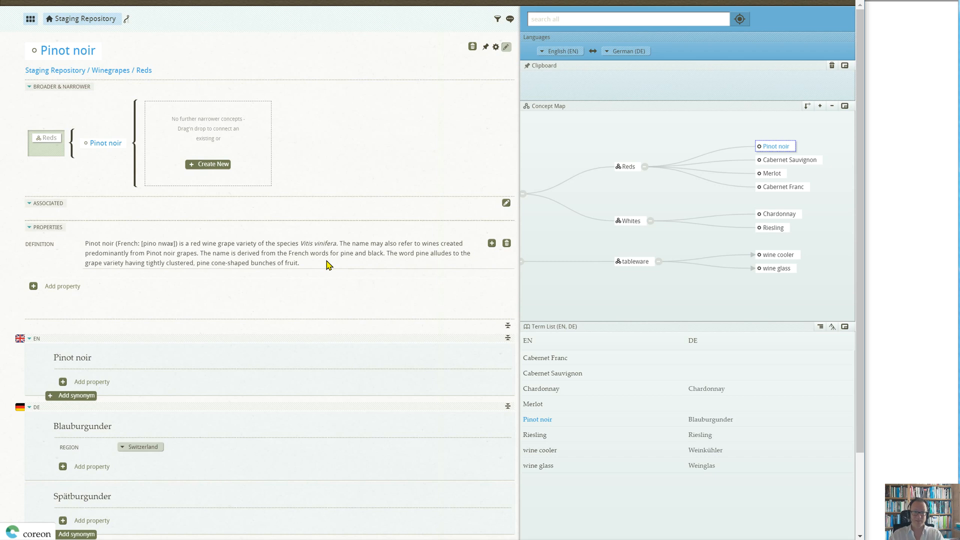
Add an Illustration property to the Pinot noir concept using the image file 960px-Pinot Noir.jpg.
left_click(71, 288)
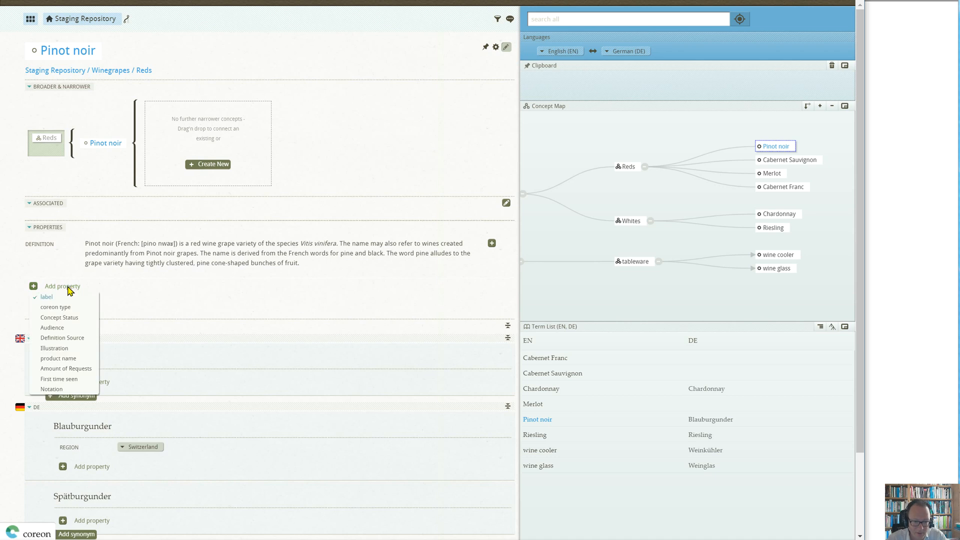
left_click(55, 349)
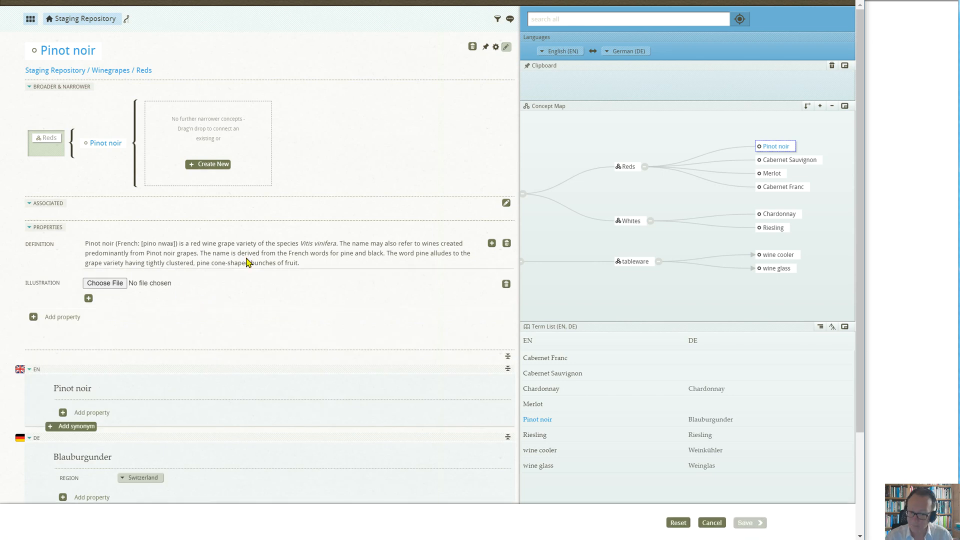
left_click(112, 288)
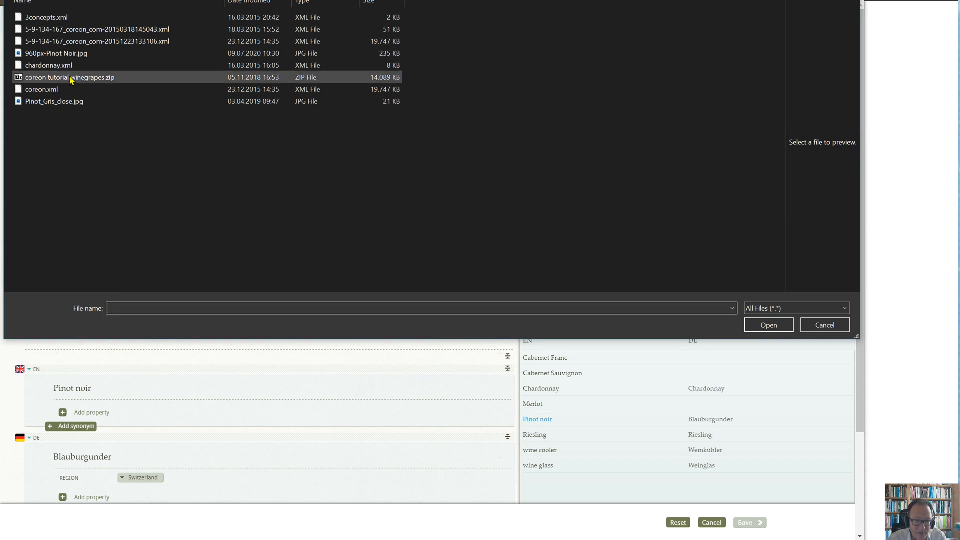
left_click(83, 58)
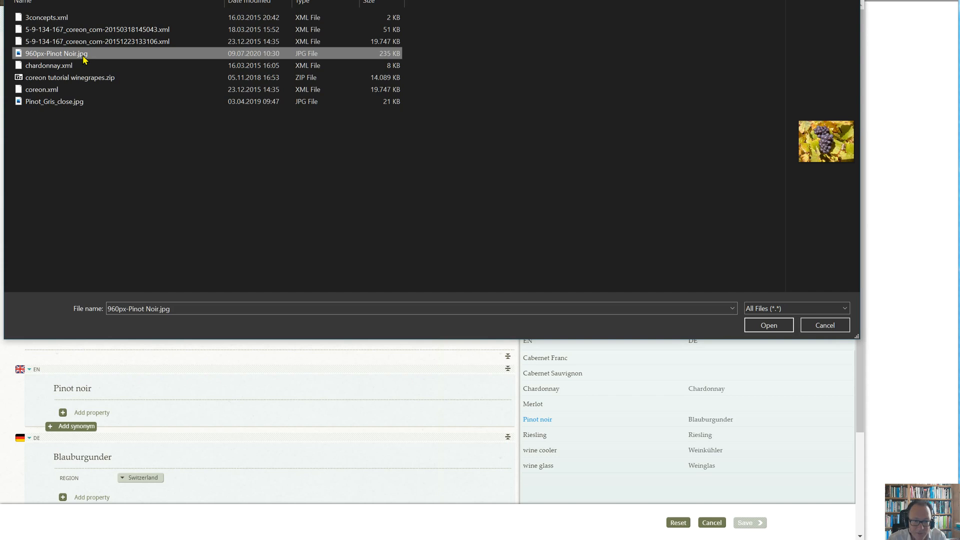
left_click(761, 327)
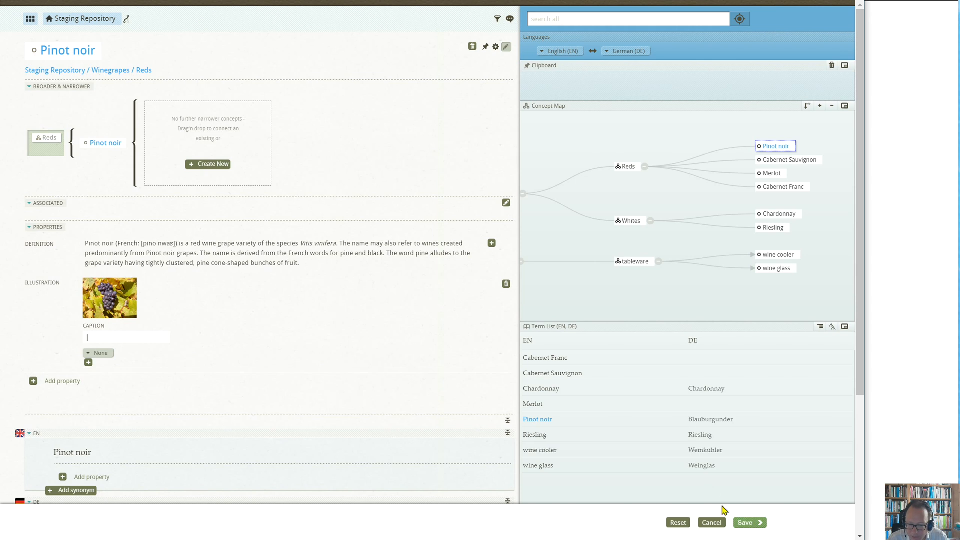
Save the Illustration property on the Pinot noir concept.
left_click(748, 522)
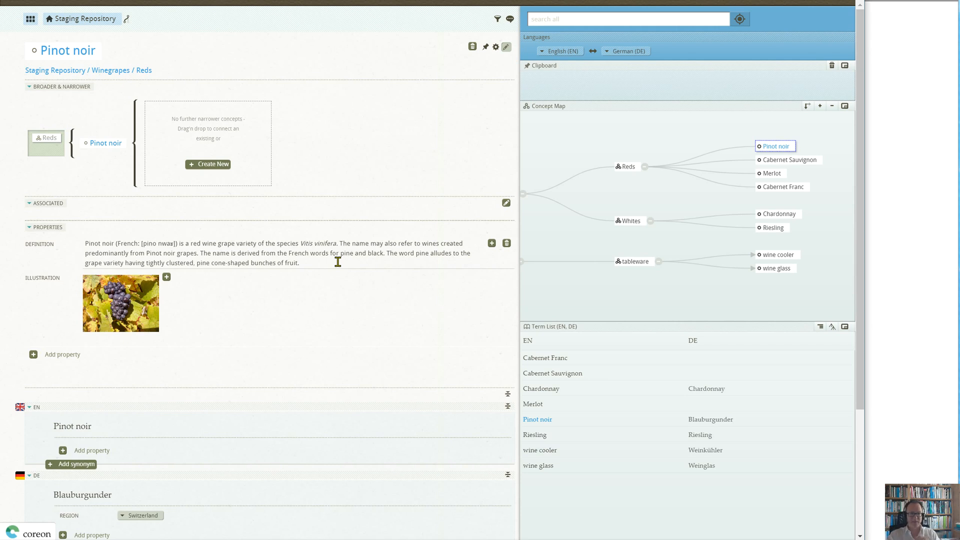
scroll(287, 255, "down", 1)
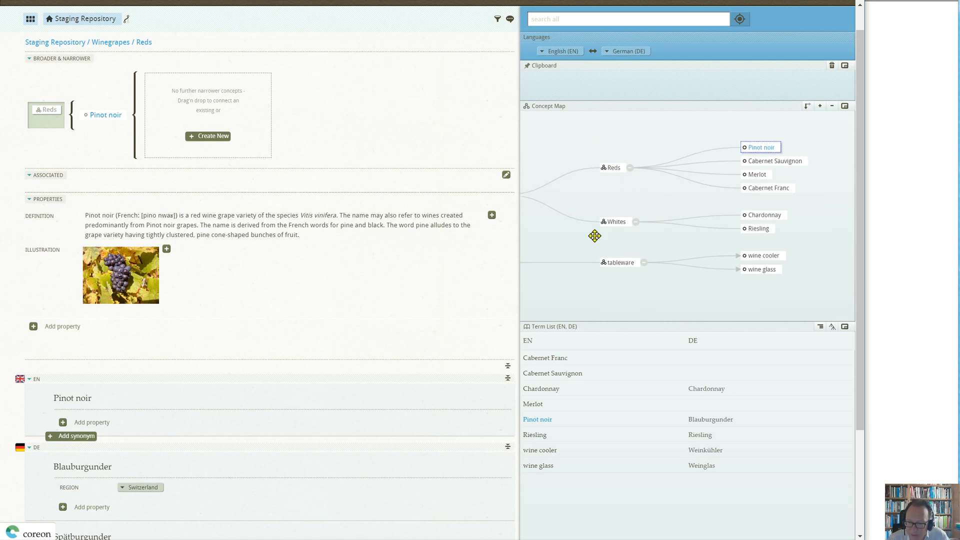
Open the wine glass concept under tableware and start a new narrower concept with the "is part of" relation.
left_click(633, 269)
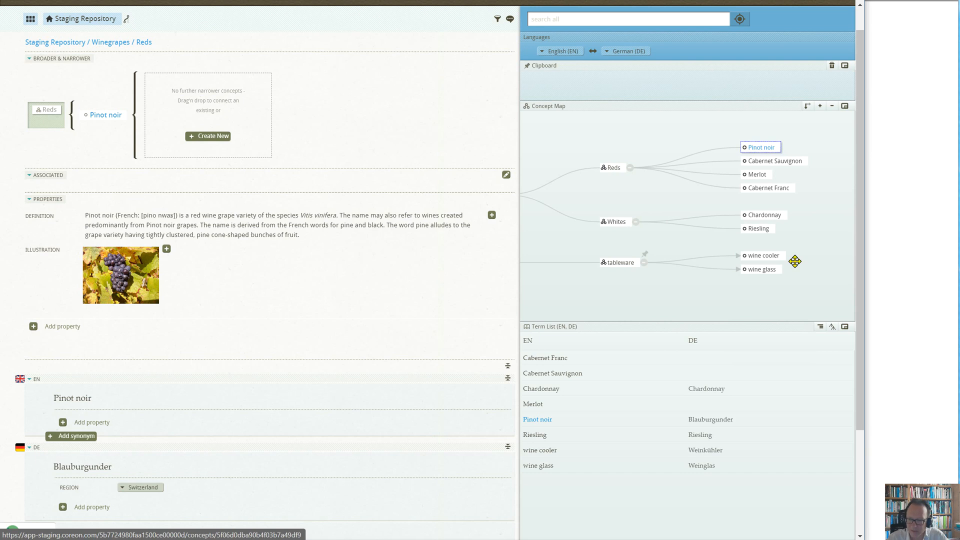
left_click(772, 273)
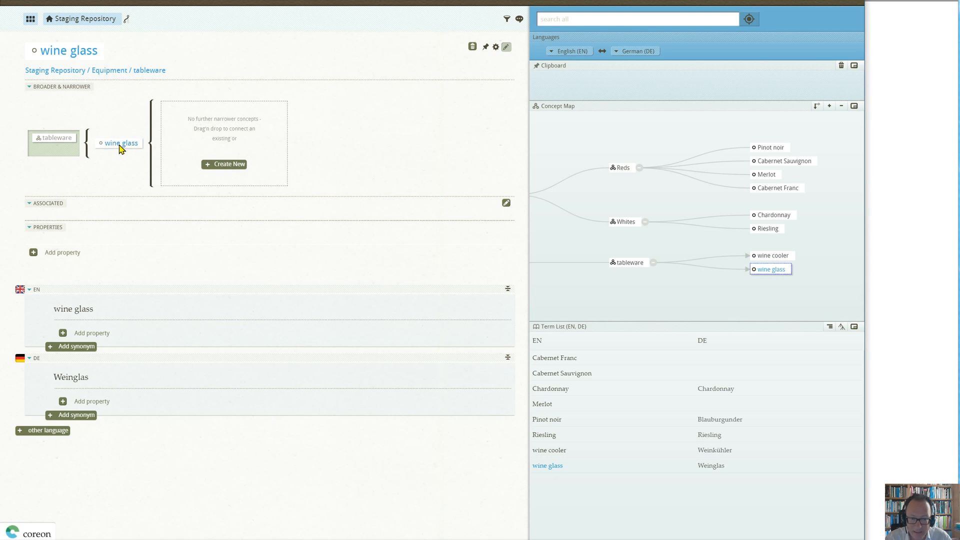
left_click(234, 167)
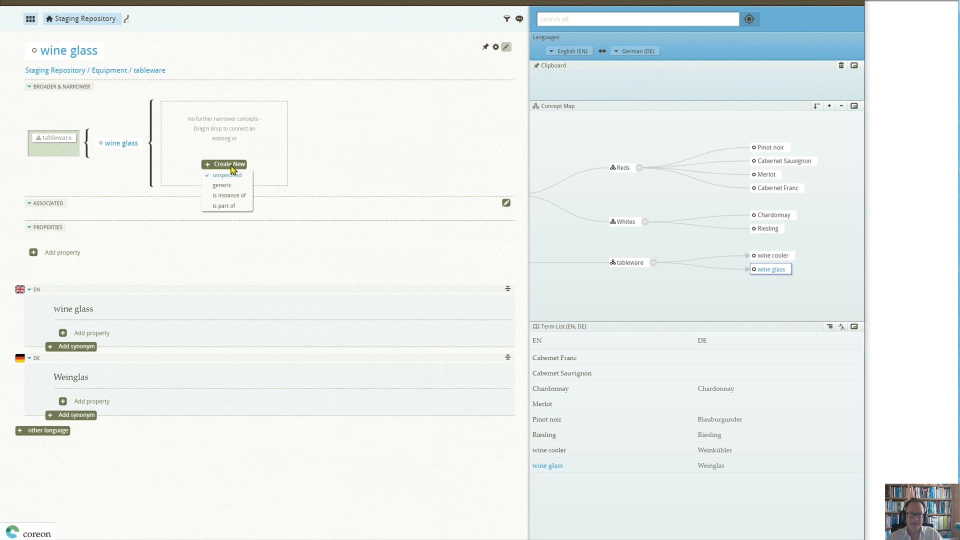
left_click(243, 207)
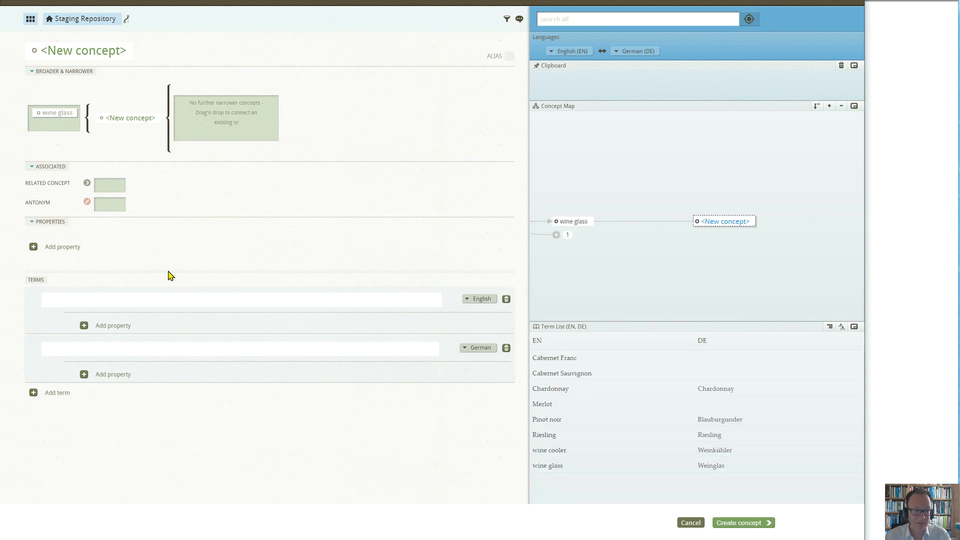
Enter the English term "stem" and the German term "Stiel" for the new concept and create it.
left_click(188, 309)
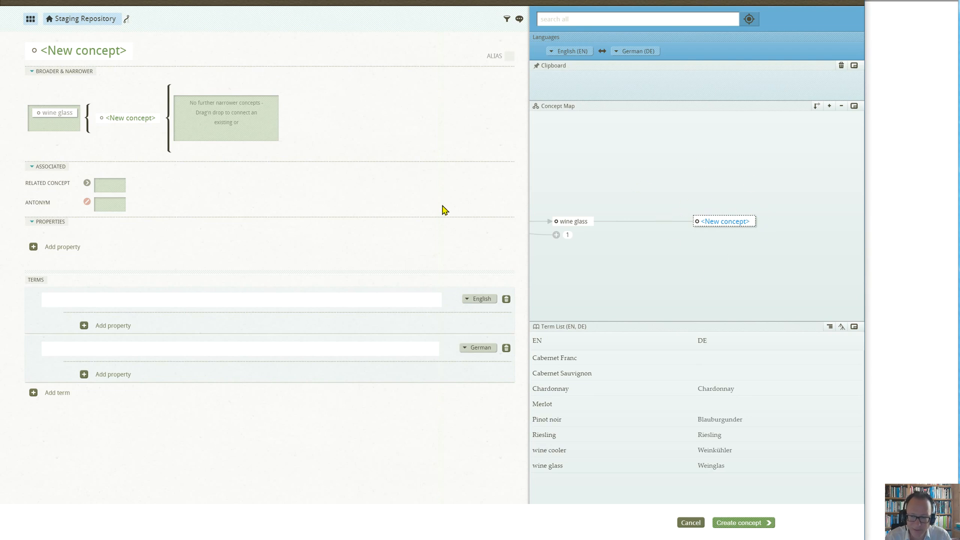
left_click(140, 309)
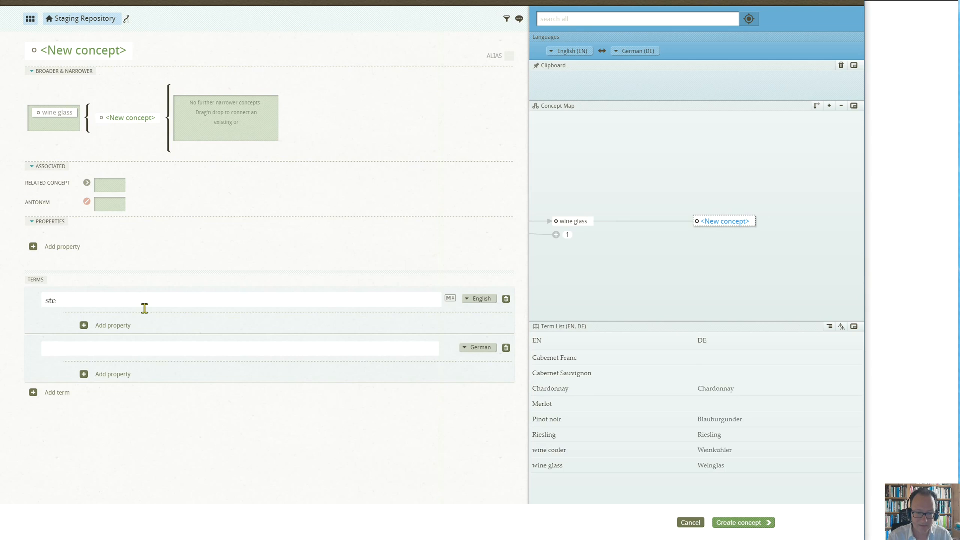
left_click(140, 359)
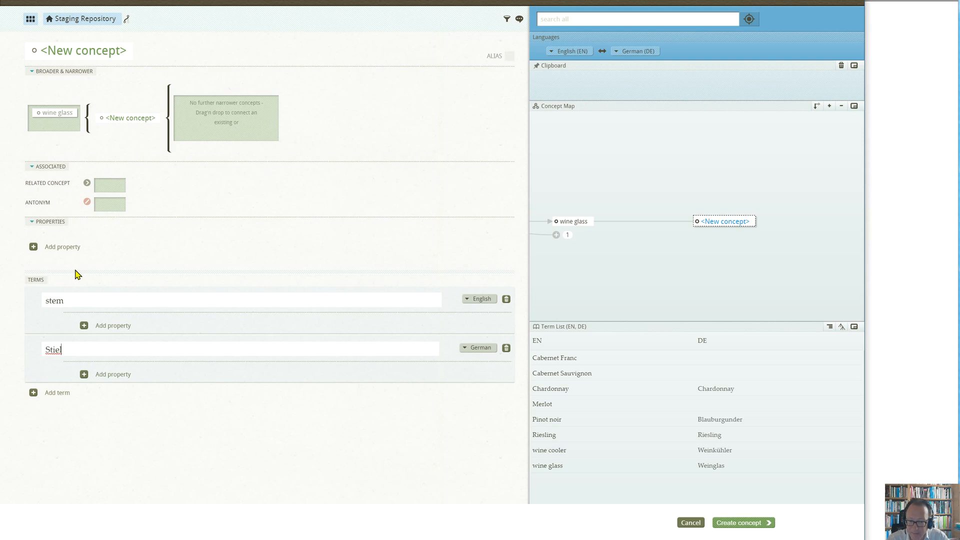
left_click(754, 523)
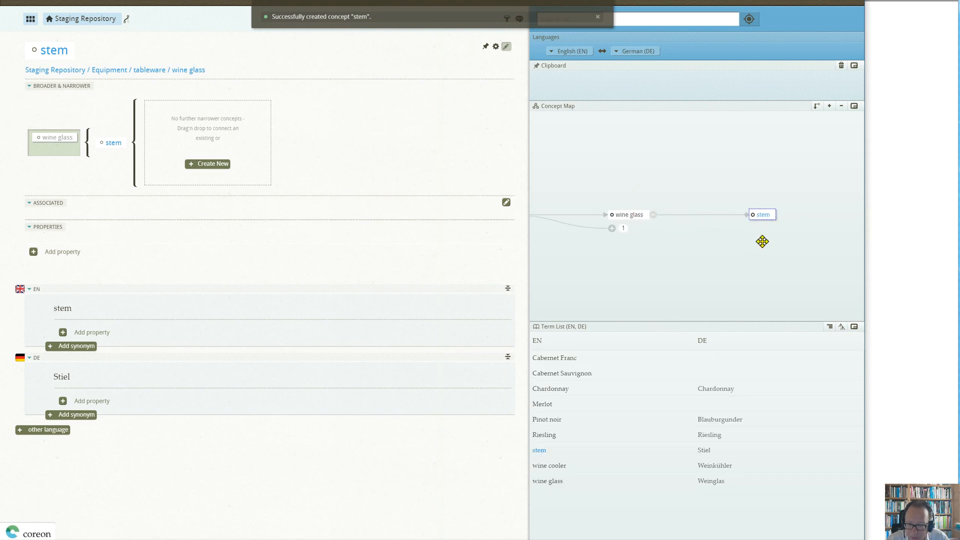
scroll(761, 242, "up", 3)
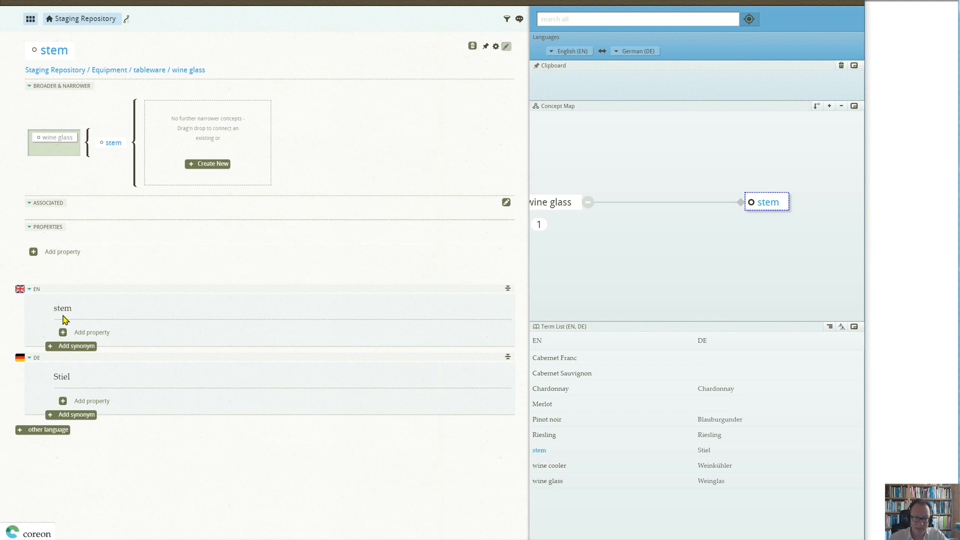
Return to wine glass and create another "is part of" concept with the English term "base" and the German term "Fuss".
left_click(59, 142)
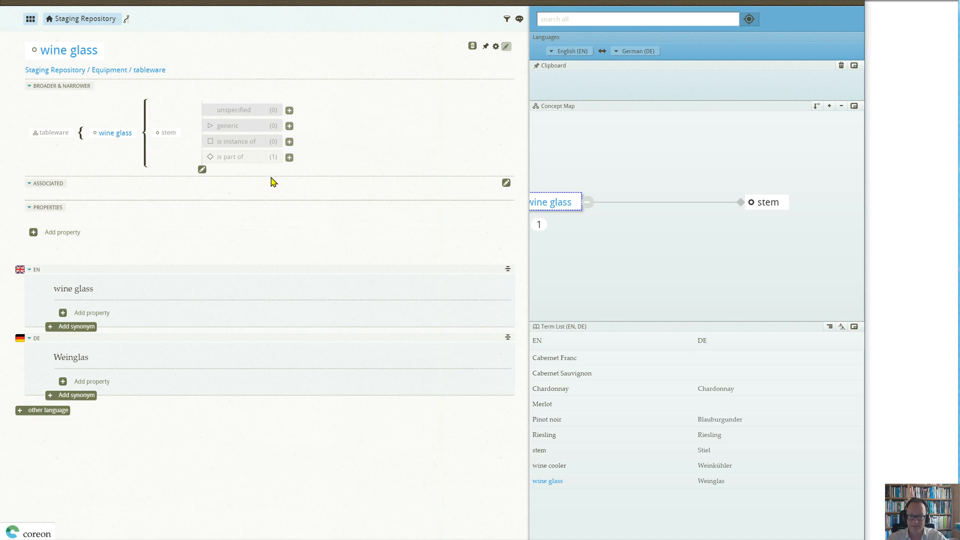
left_click(290, 157)
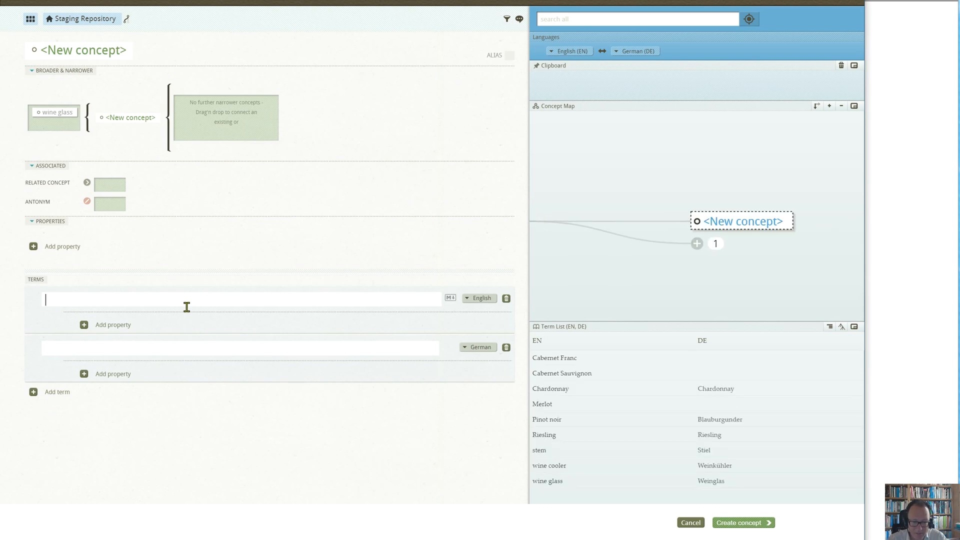
type("base")
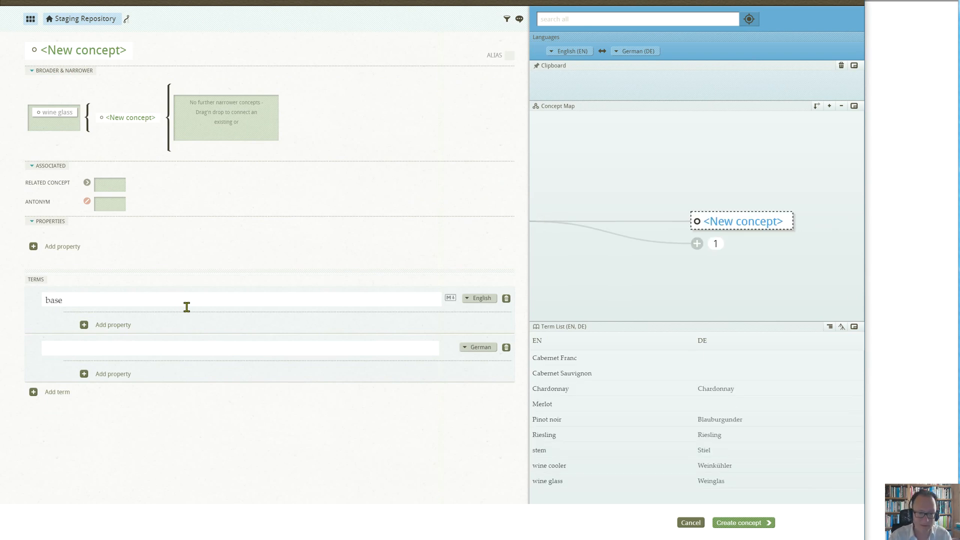
left_click(186, 357)
type("Fuss")
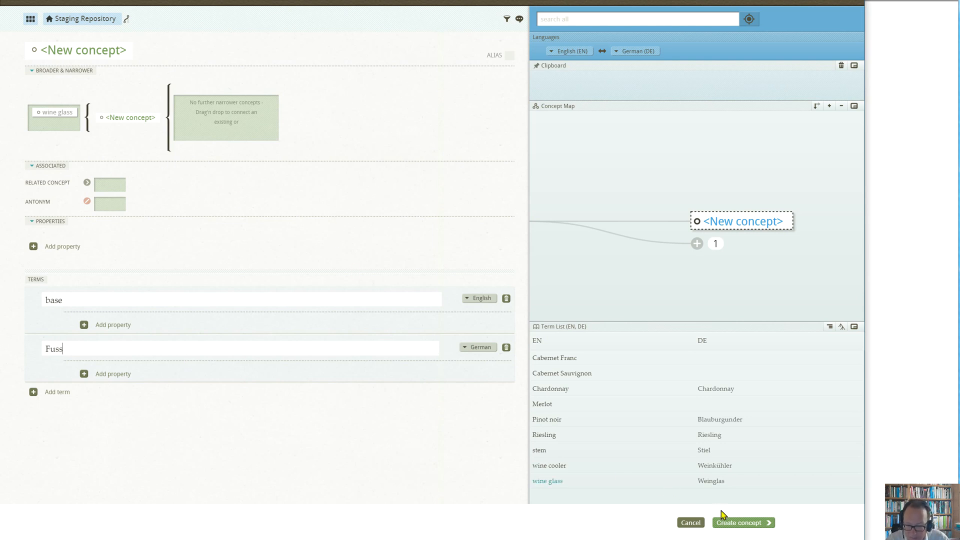
left_click(741, 523)
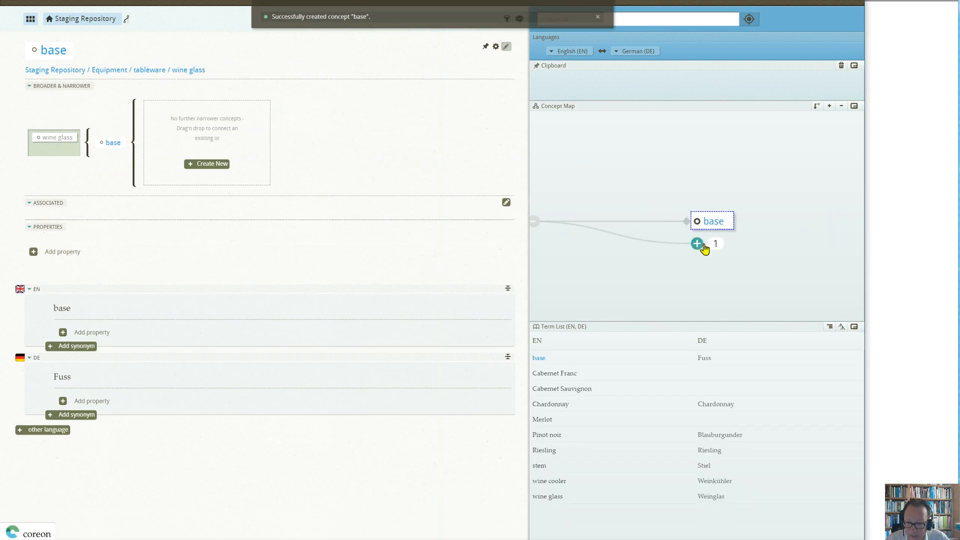
Expand the collapsed sibling of base in the concept map and switch off edit mode.
left_click(700, 244)
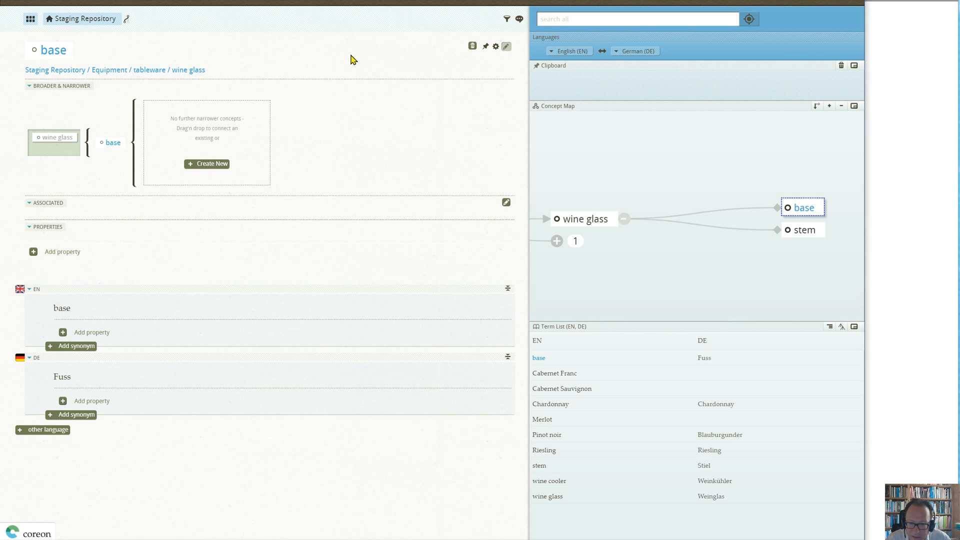
left_click(506, 47)
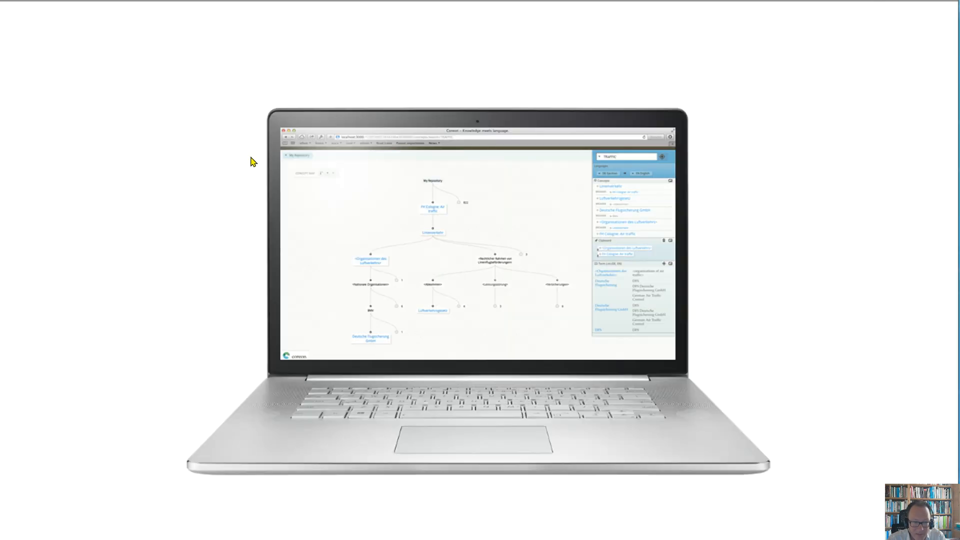
left_click(235, 166)
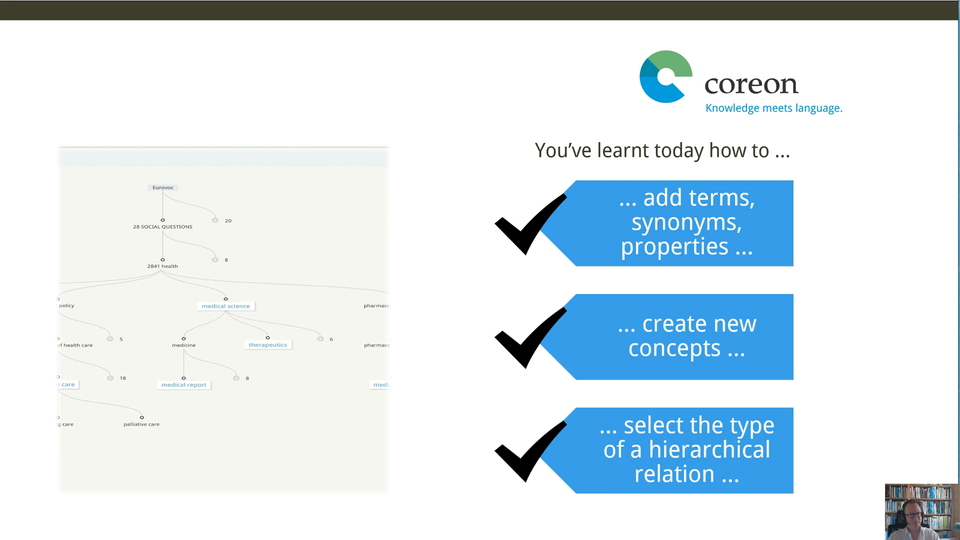
key("Right")
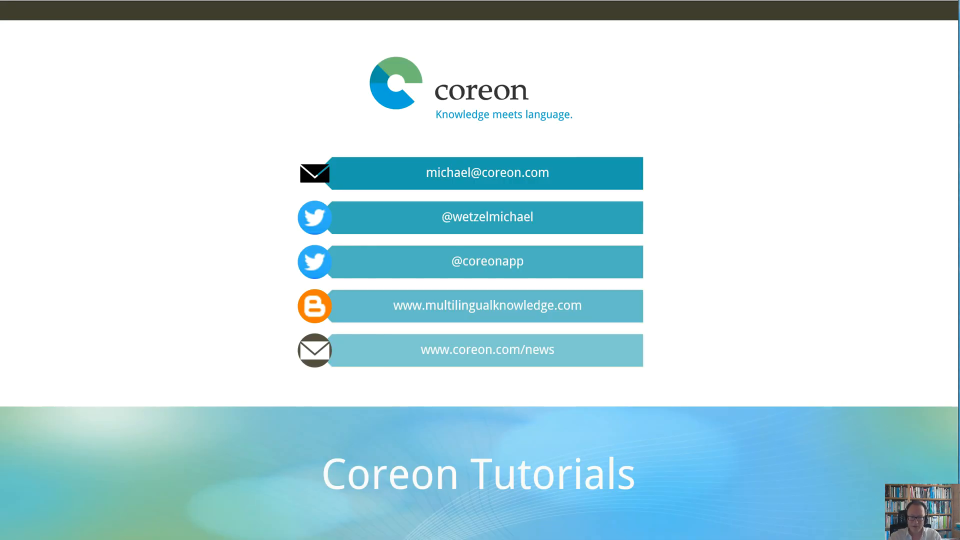